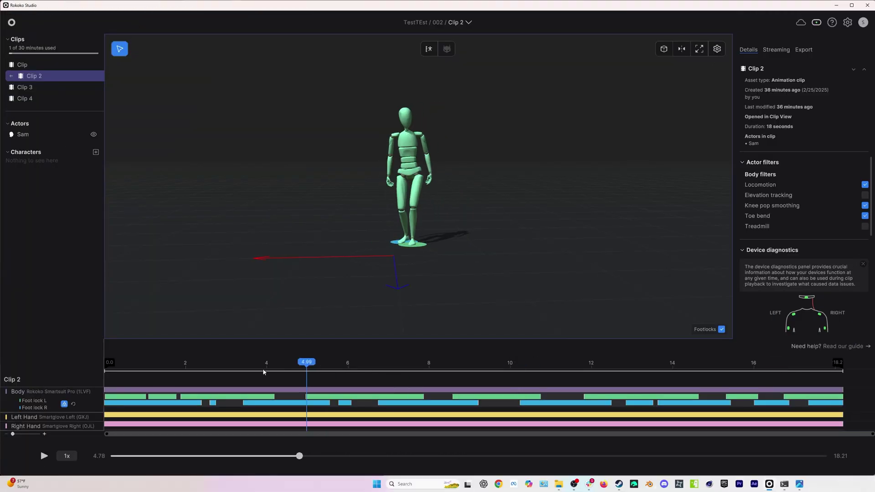
- Delete the short second Foot lock L segment between about 1.1 and 1.8 s in Clip 2
key(space)
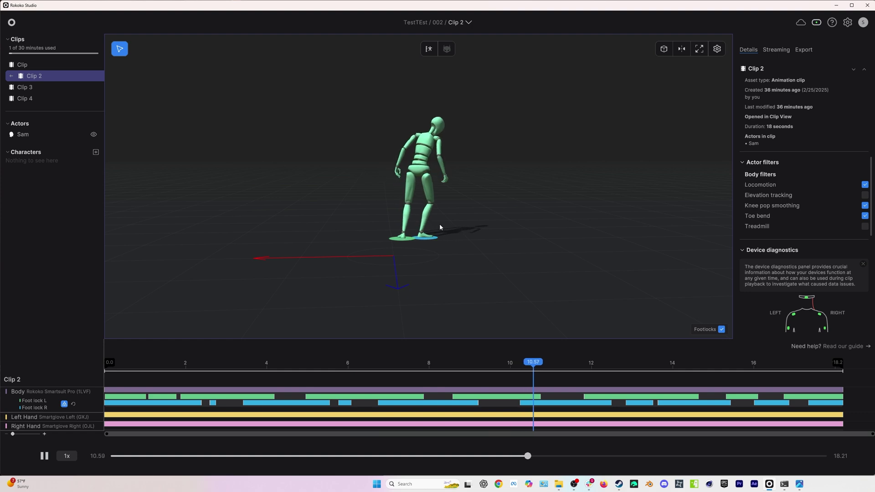
key(Home)
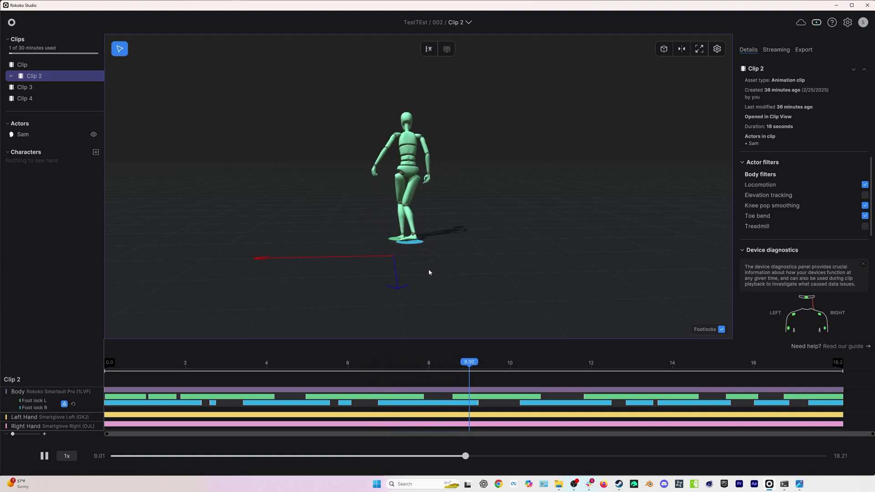
drag(493, 357, 143, 363)
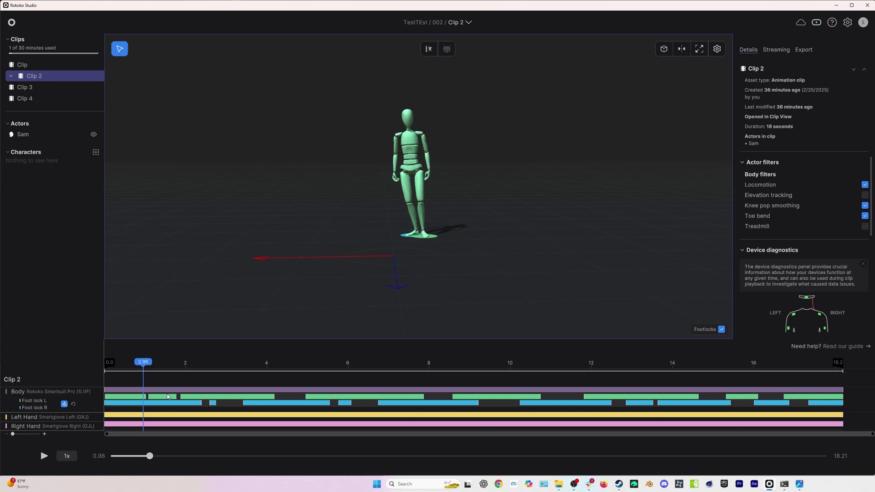
right_click(166, 396)
click(181, 404)
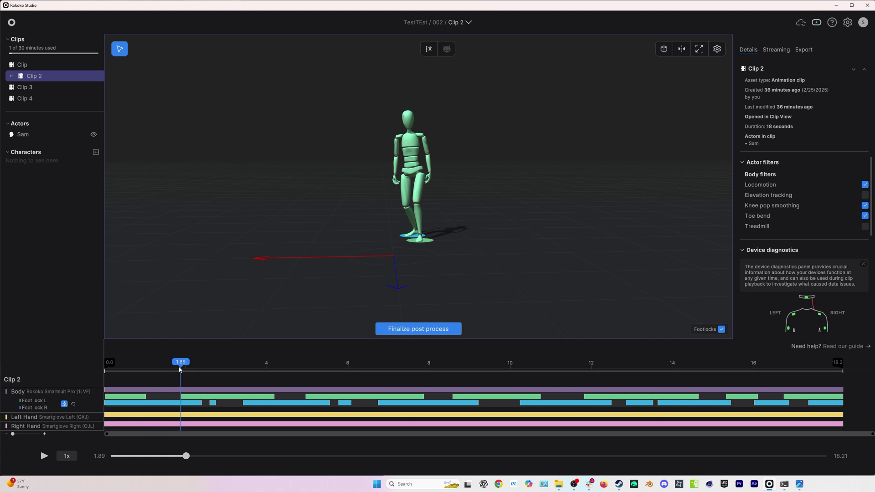
- Trim the first Foot lock R segment to end at 1.88 s and delete the short one near 2.6 s
mouse_move(180, 369)
mouse_down()
mouse_move(201, 369)
mouse_move(188, 369)
mouse_up()
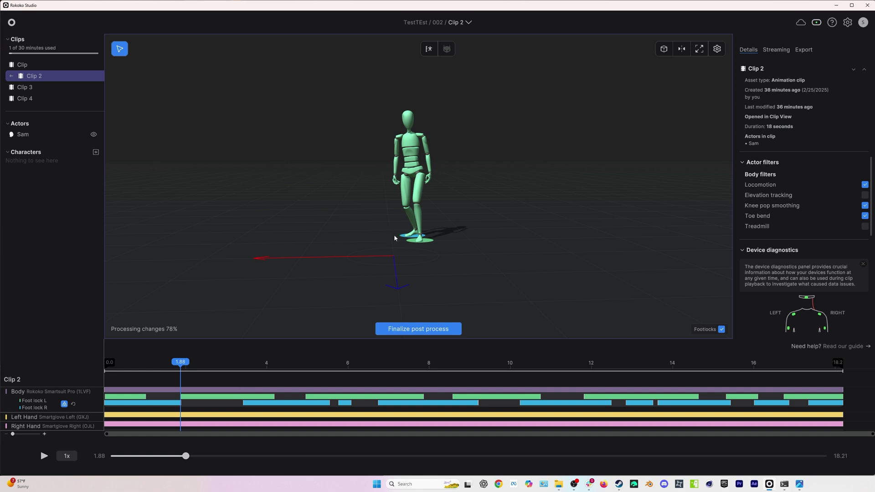
mouse_move(181, 362)
mouse_down()
mouse_move(232, 364)
mouse_move(186, 369)
mouse_up()
key(space)
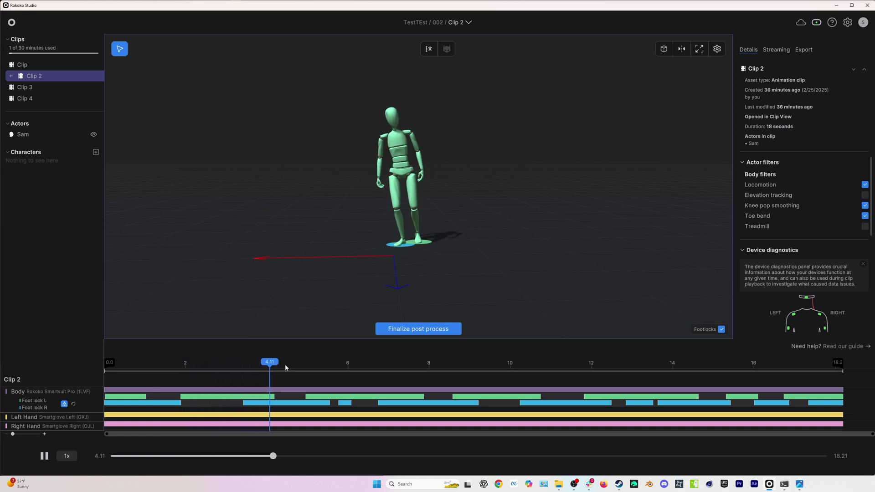
- Trim the Foot lock L segment that starts near 1.9 s so it ends at about 3.40 s
click(184, 362)
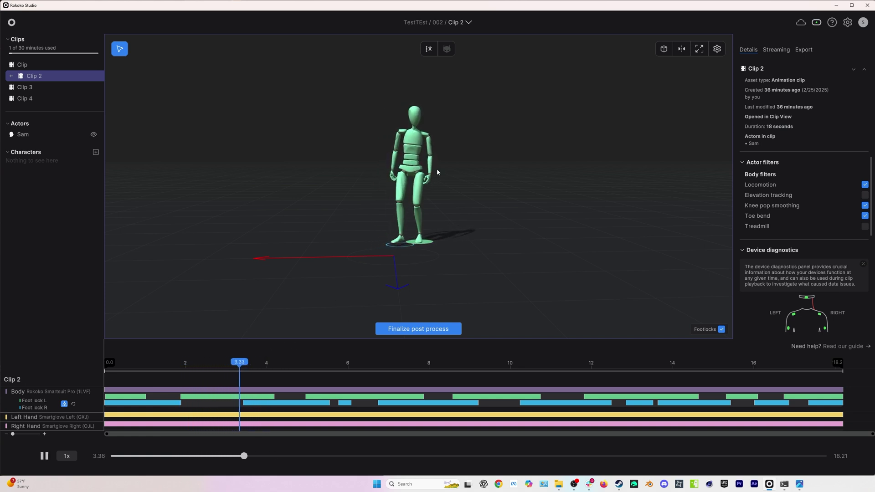
key(space)
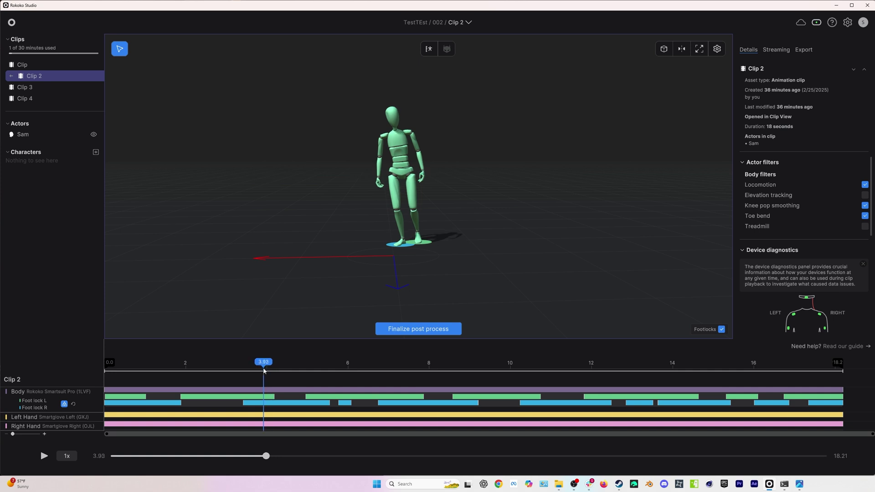
drag(264, 370, 244, 369)
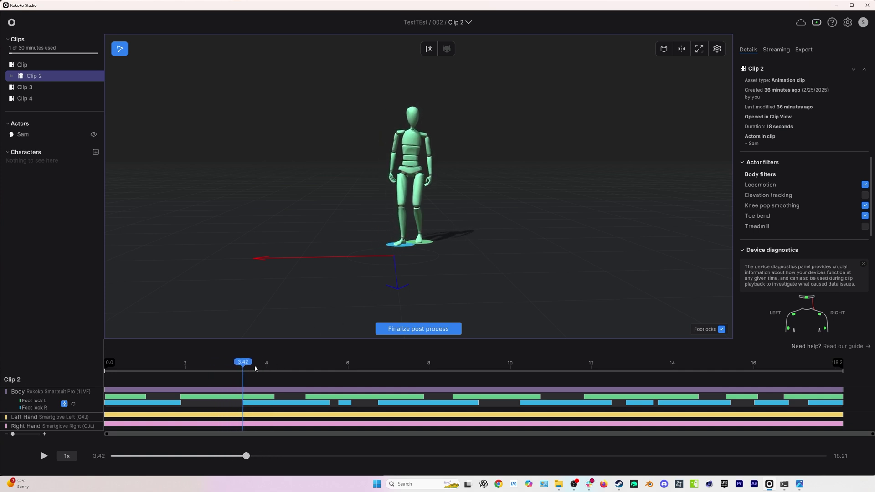
drag(245, 364, 263, 366)
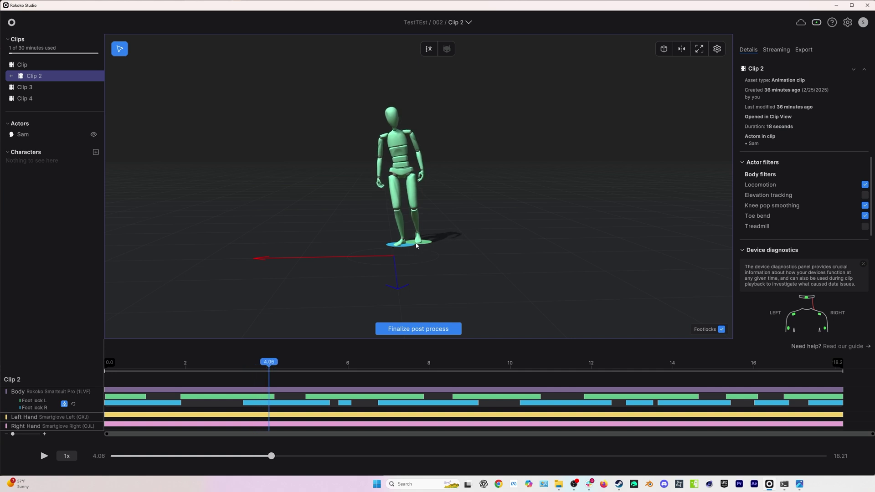
drag(269, 362, 242, 363)
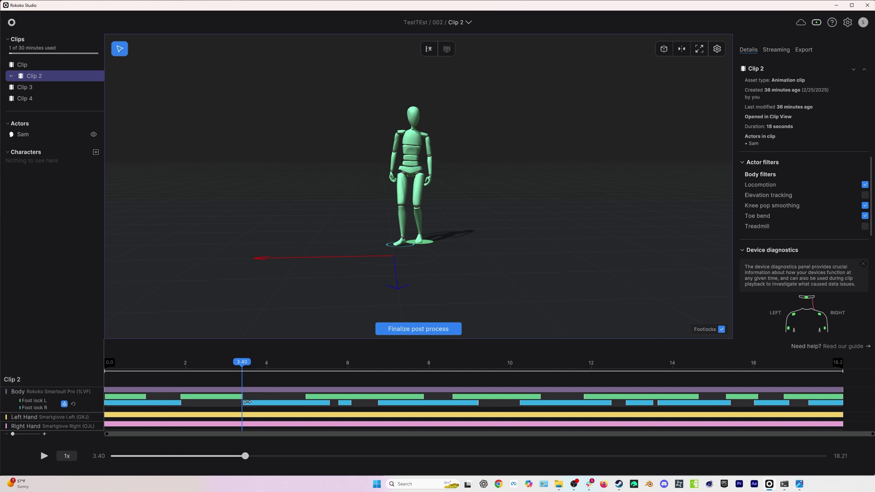
- Play Clip 2 back from about 2.70 s and examine the foot motion around the trimmed left foot lock
drag(251, 367, 213, 358)
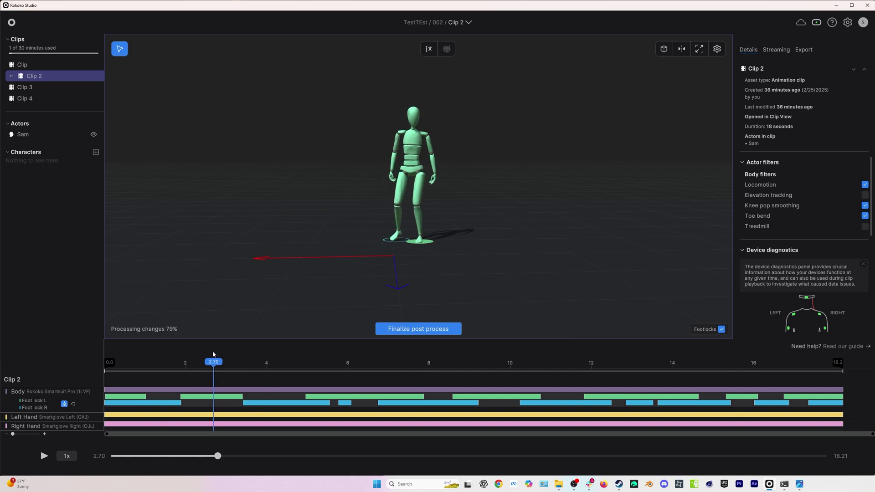
key(space)
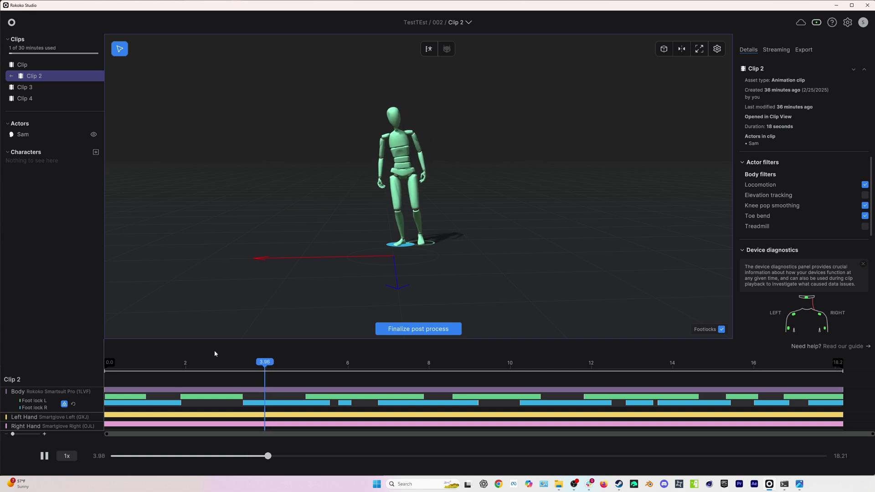
key(space)
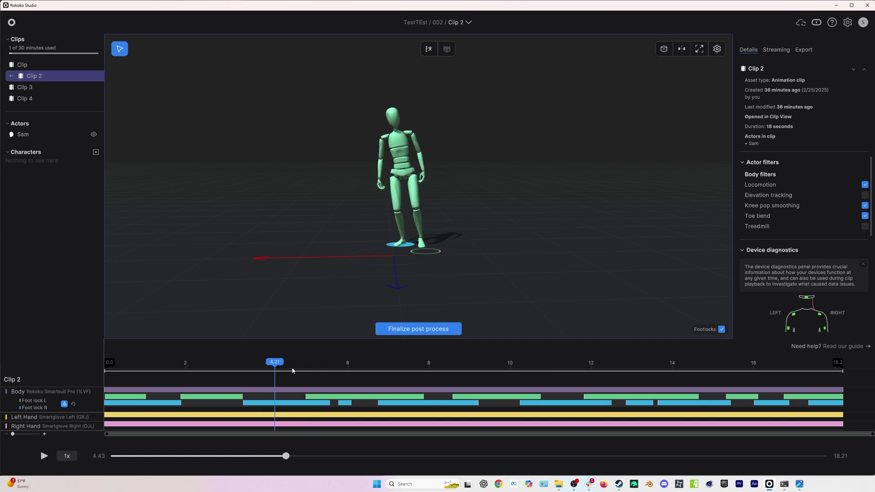
drag(339, 360, 306, 365)
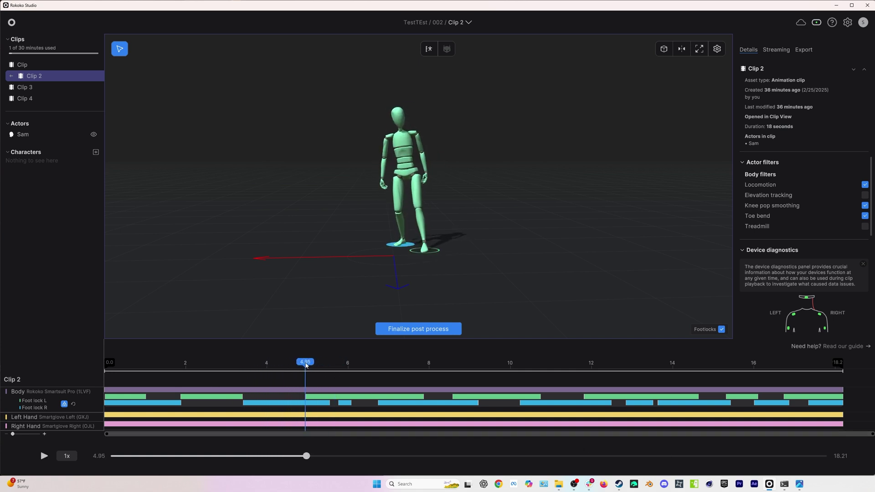
key(space)
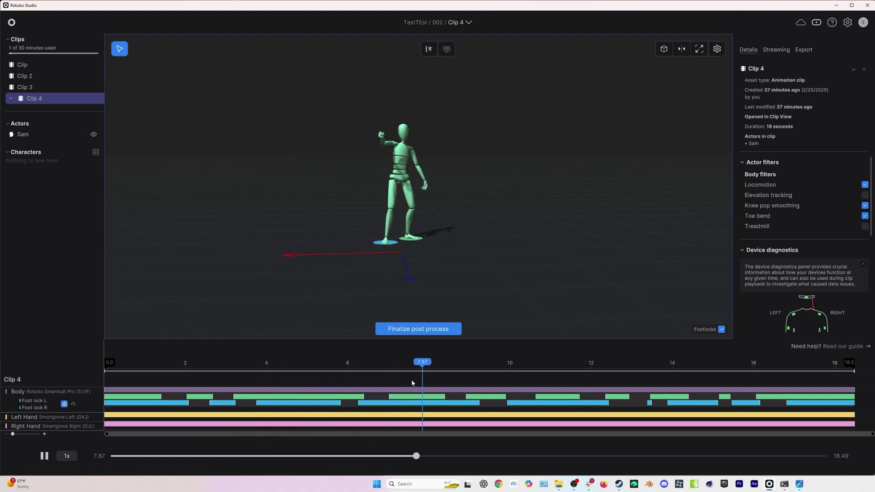
- In Clip 4, set the end of the first Foot lock R segment to about 2.03 s, where the next left lock starts
drag(441, 364, 354, 363)
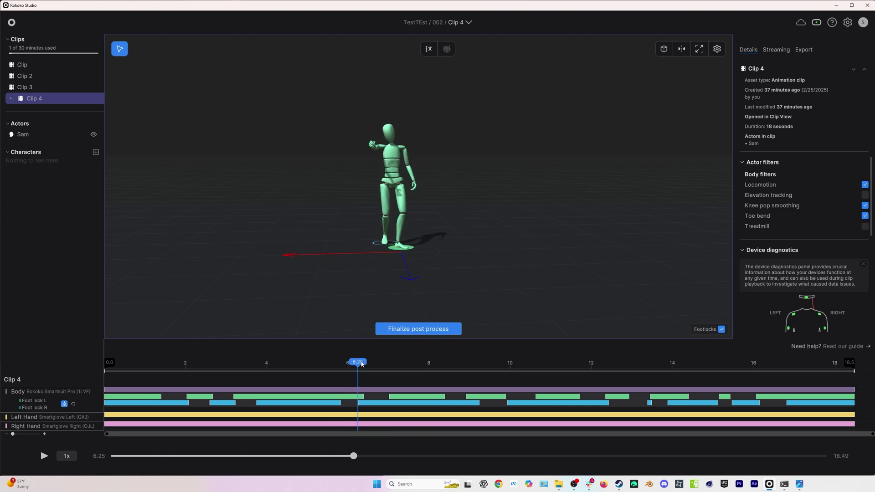
scroll(390, 250, up, 5)
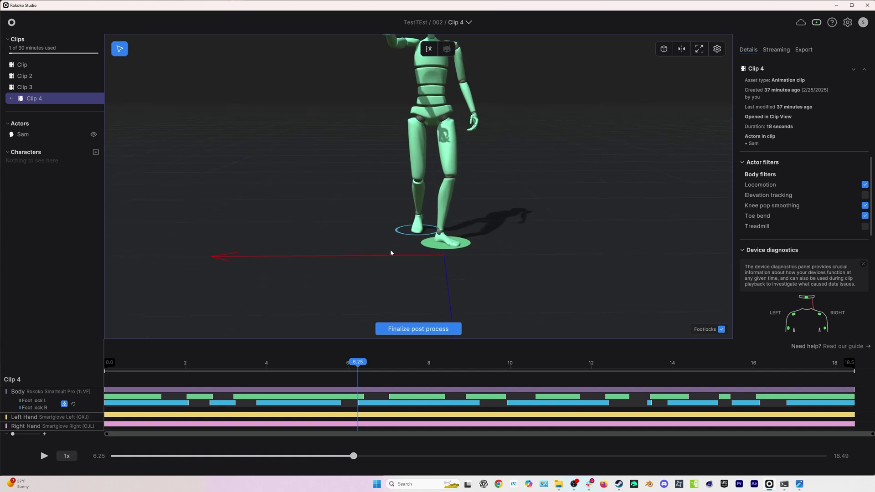
scroll(389, 255, down, 3)
drag(357, 362, 173, 367)
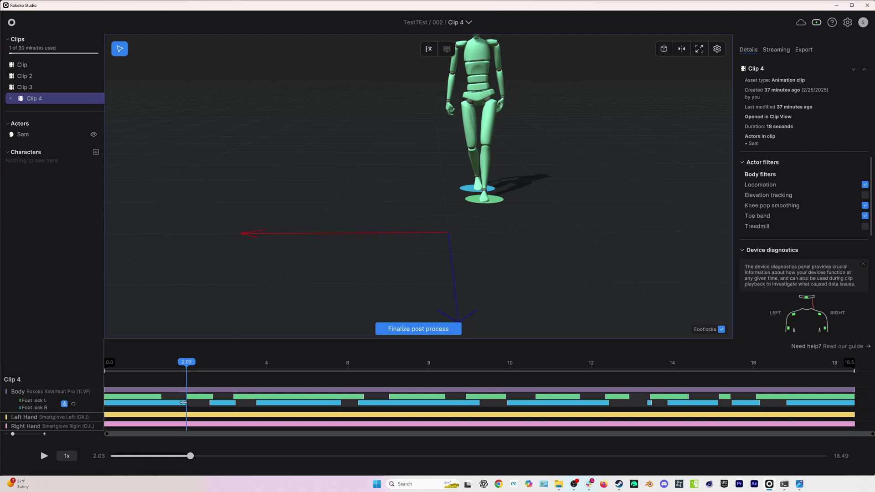
- Trim the second Foot lock L segment to end at about 2.61 s and the second Foot lock R segment at about 3.19 s
drag(185, 370, 211, 370)
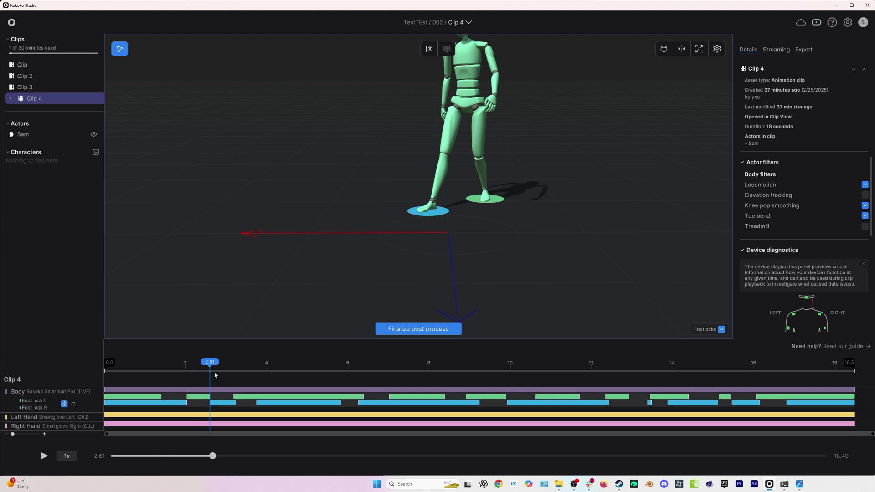
drag(214, 372, 229, 398)
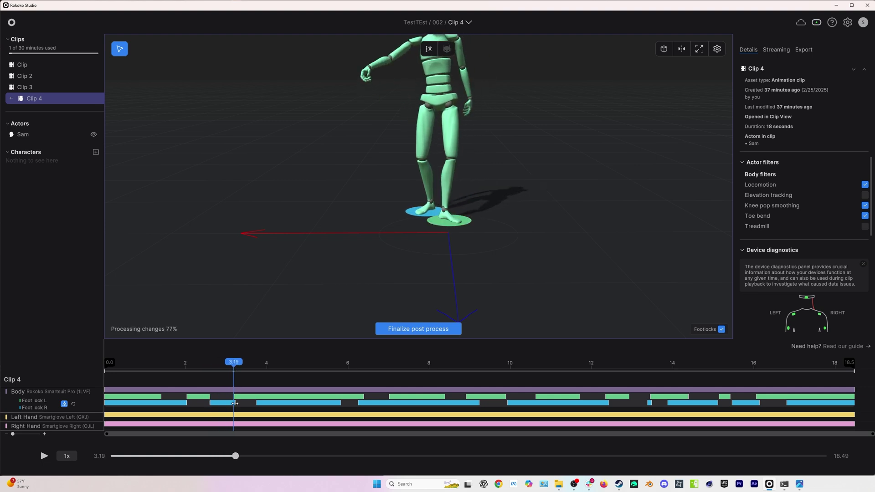
- Trim the third Foot lock L segment to end at about 6.26 s and the fifth Foot lock R segment at about 12.29 s
drag(244, 360, 358, 361)
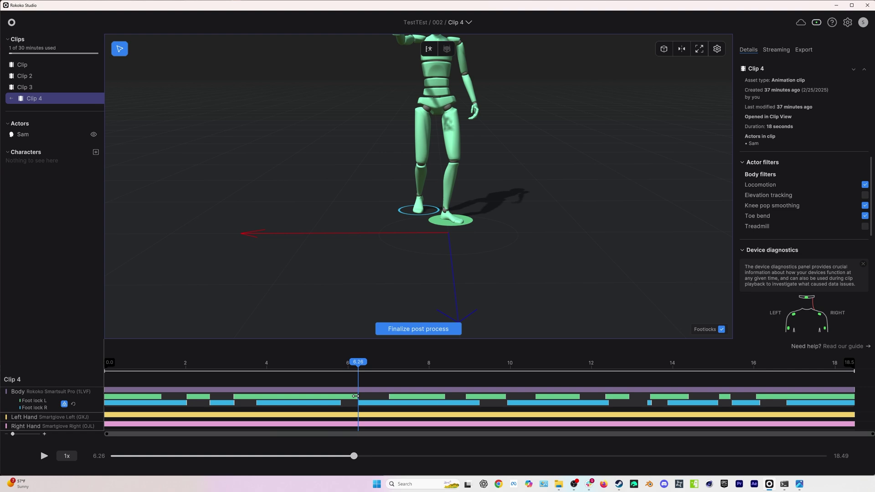
drag(356, 366, 331, 368)
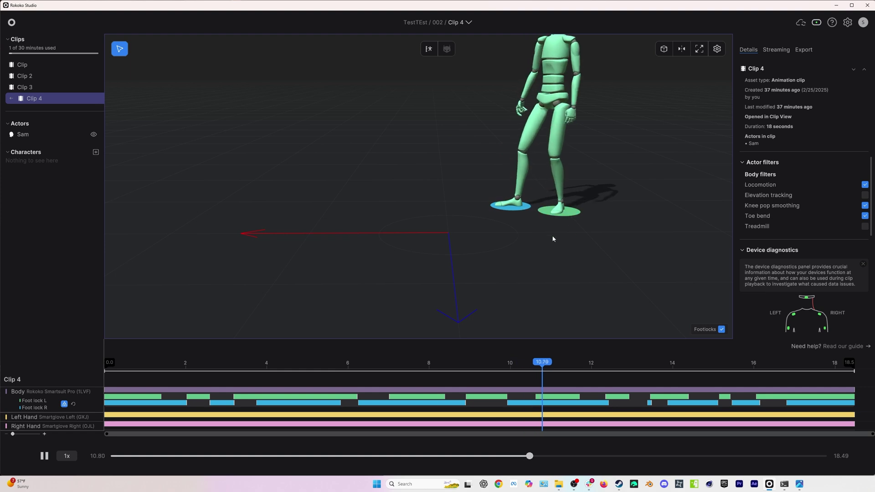
key(space)
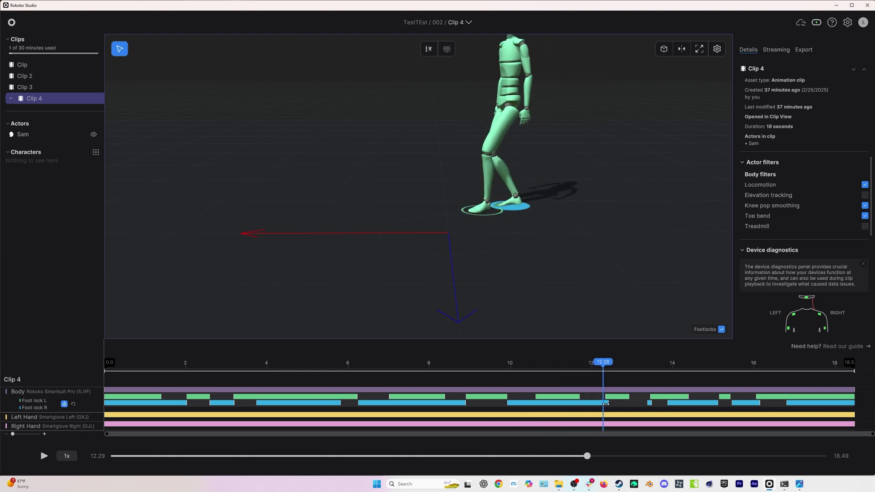
- Trim the Foot lock R segment near 16 s to end at 16.07 s, and finalize Clip 4's post process
drag(603, 363, 757, 355)
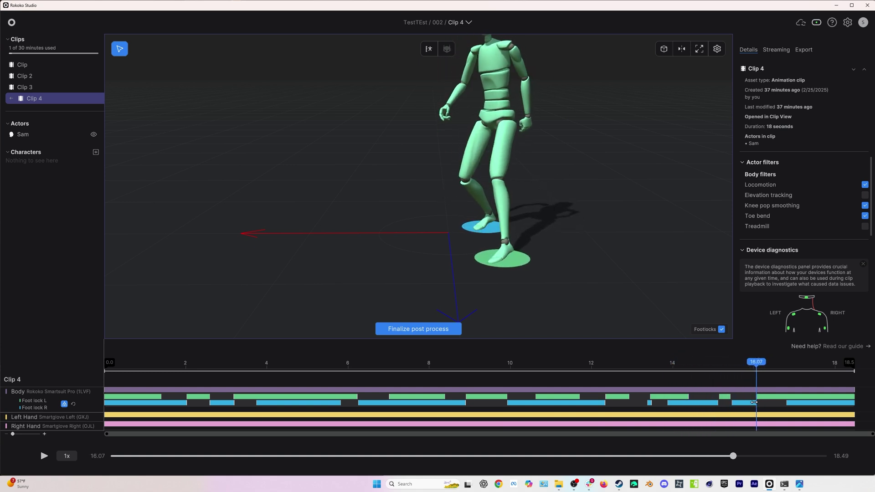
drag(722, 372, 354, 366)
click(418, 328)
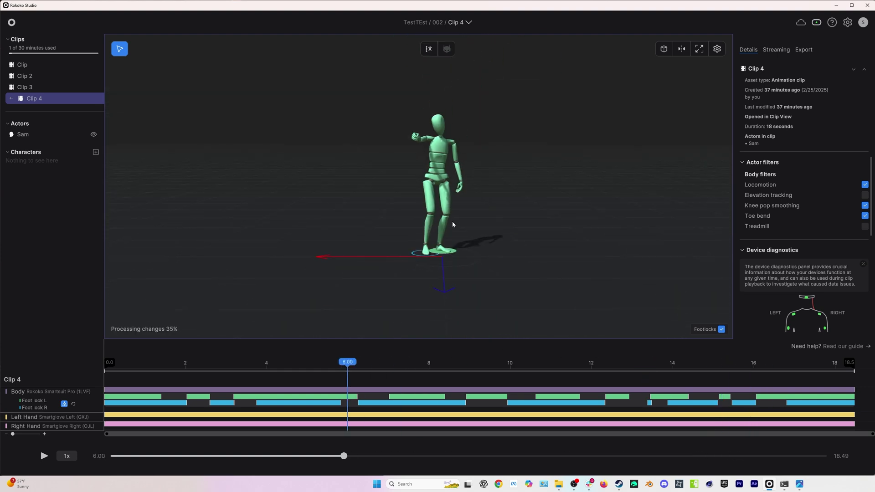